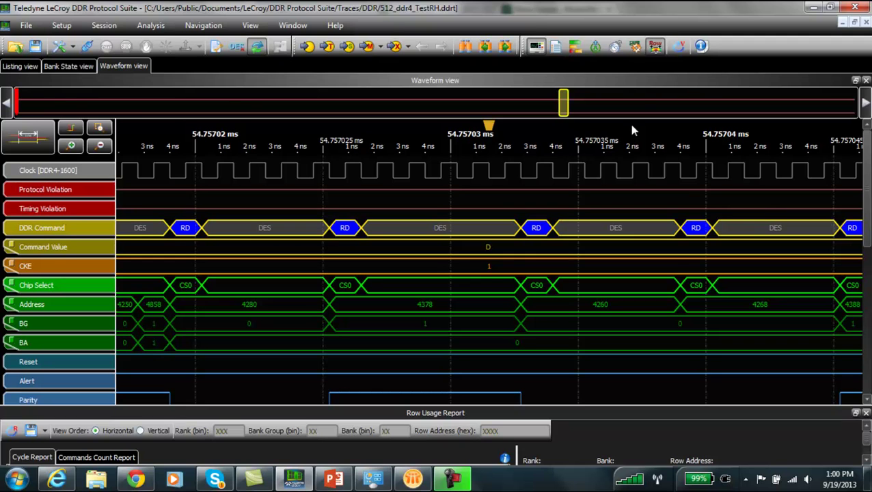
Show and enlarge the Row Usage Report panel, then open its Row Usage Analysis settings.
{"action": "left_click", "coordinate": [655, 47]}
{"action": "left_click_drag", "start_coordinate": [403, 411], "coordinate": [425, 170]}
{"action": "left_click", "coordinate": [15, 202]}
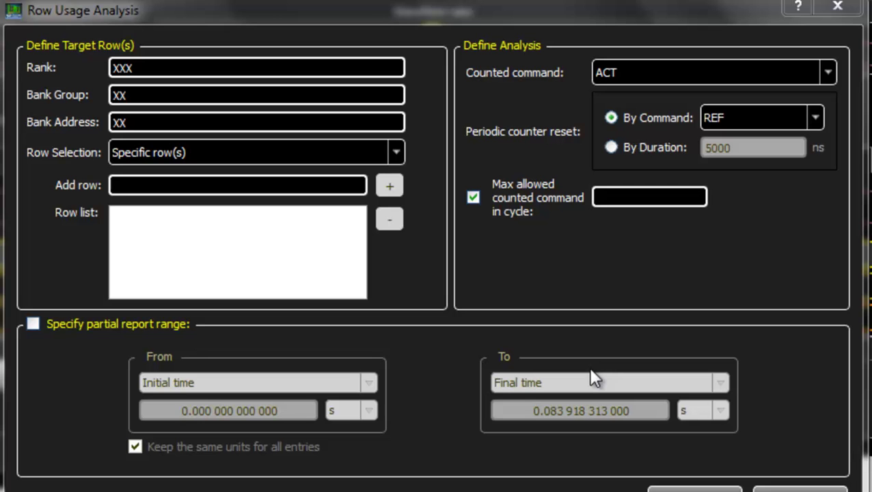
Set rank 000 and bank address 11, and switch Row Selection to All rows.
{"action": "double_click", "coordinate": [154, 68]}
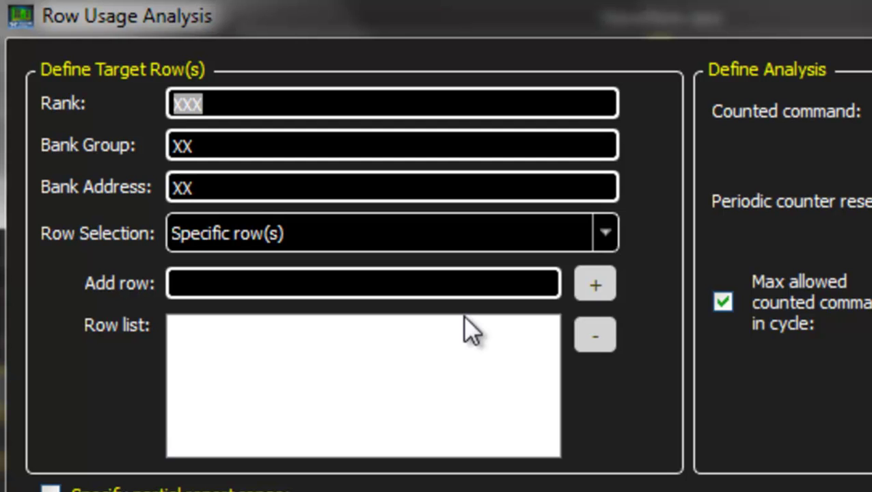
{"action": "type", "text": "000"}
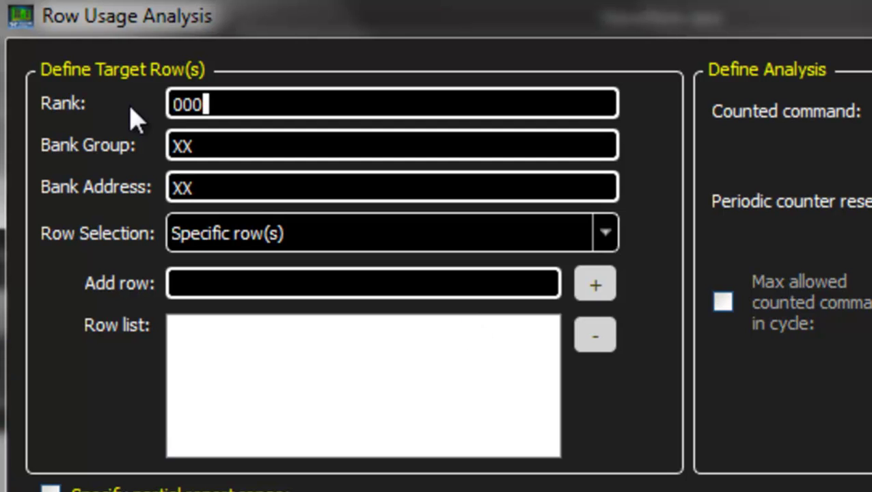
{"action": "double_click", "coordinate": [197, 187]}
{"action": "type", "text": "11"}
{"action": "left_click", "coordinate": [604, 243]}
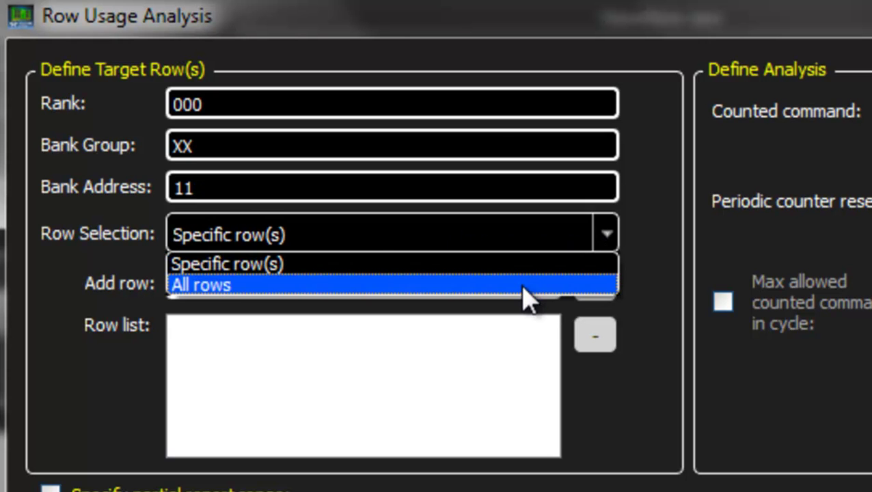
{"action": "left_click", "coordinate": [527, 285]}
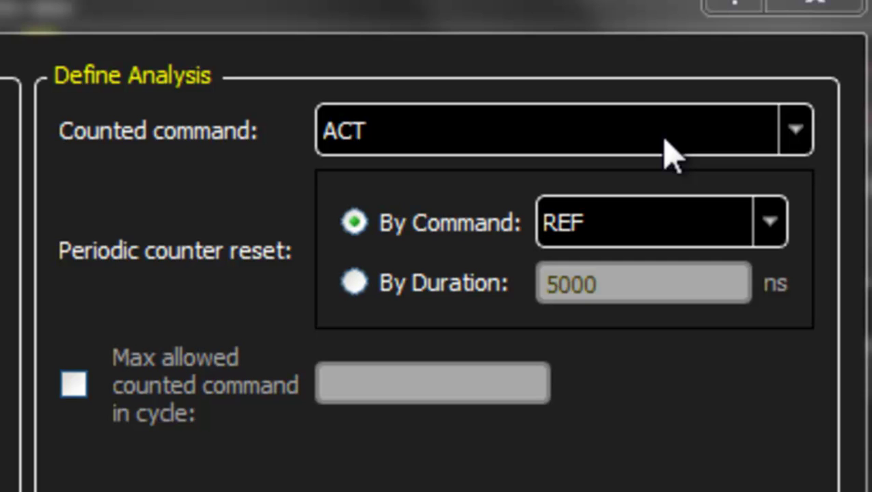
Keep REF as the reset command and enable a maximum of 20 activates per cycle.
{"action": "left_click", "coordinate": [771, 224]}
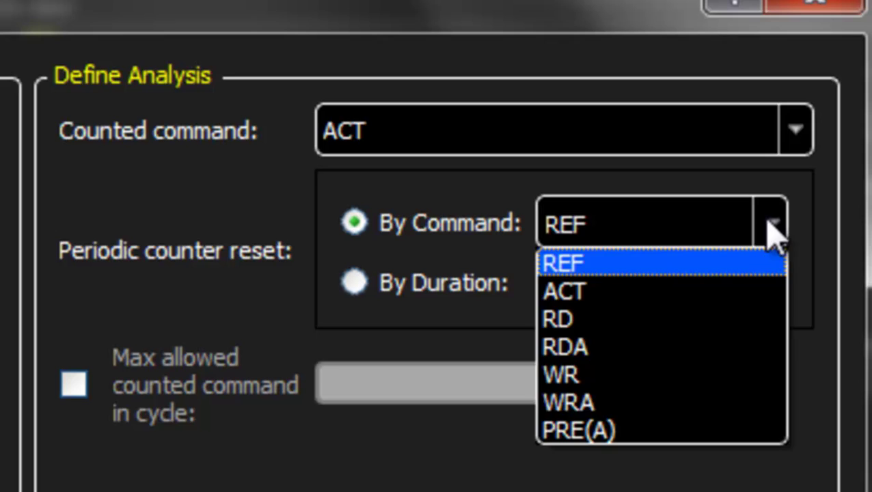
{"action": "left_click", "coordinate": [768, 220]}
{"action": "left_click", "coordinate": [76, 387]}
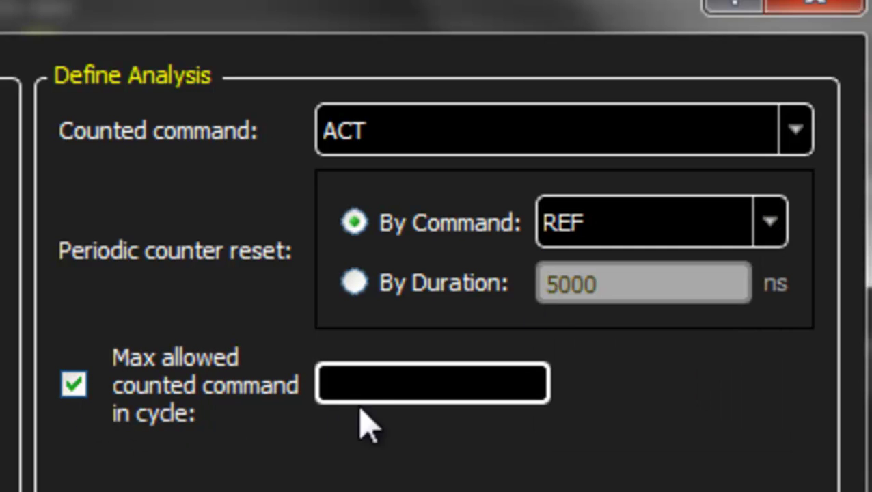
{"action": "left_click", "coordinate": [369, 389]}
{"action": "type", "text": "20"}
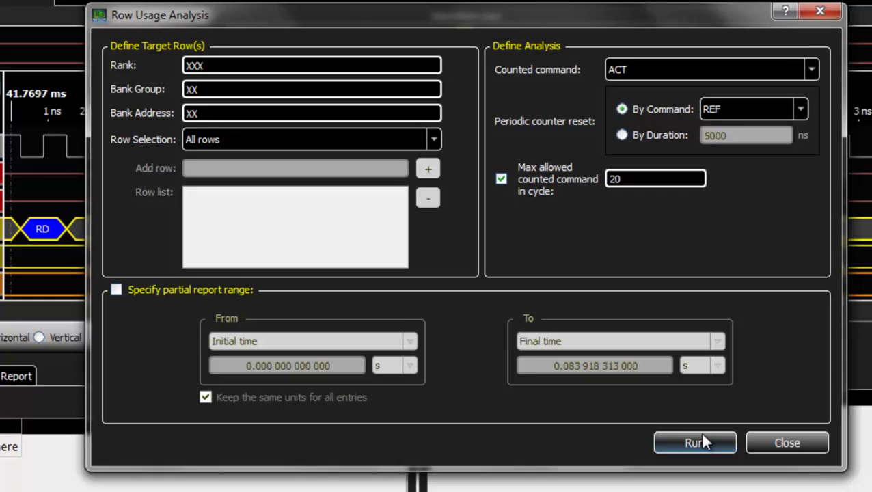
Run the analysis, sort Max Per Cycle descending, and select row R0 BG3 BA3 0x2614.
{"action": "left_click", "coordinate": [701, 485]}
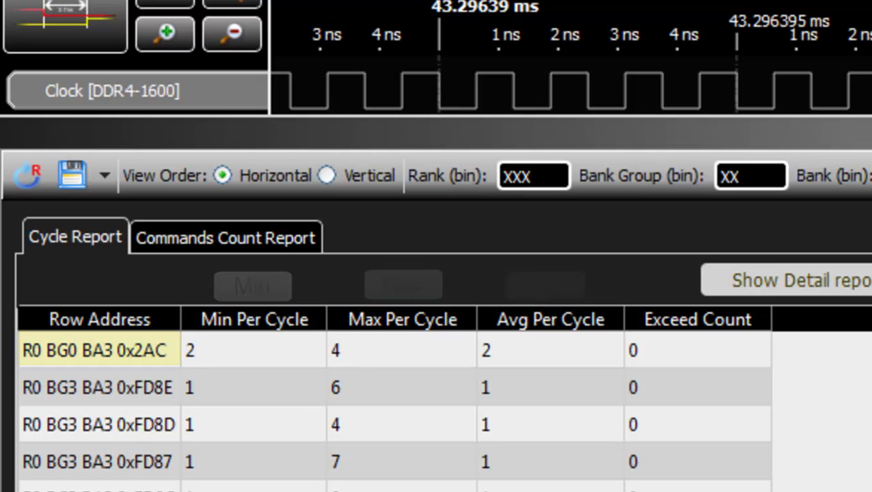
{"action": "left_click", "coordinate": [387, 319]}
{"action": "left_click", "coordinate": [387, 320]}
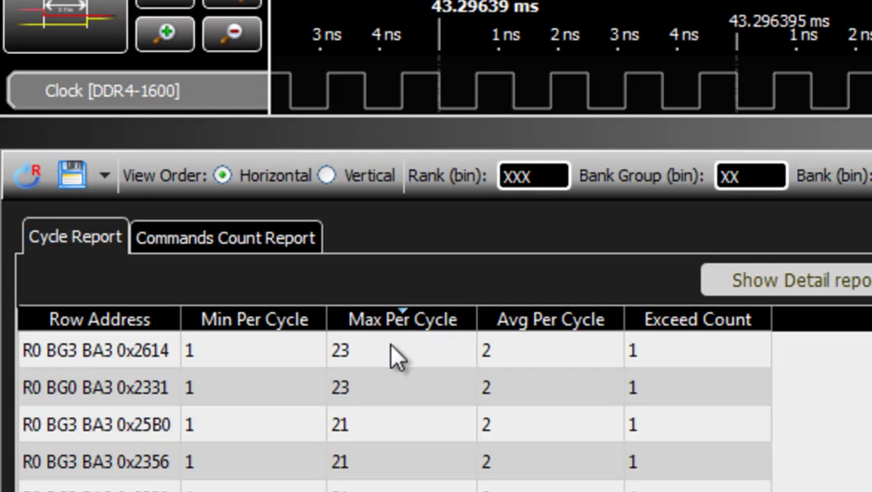
{"action": "left_click", "coordinate": [391, 349]}
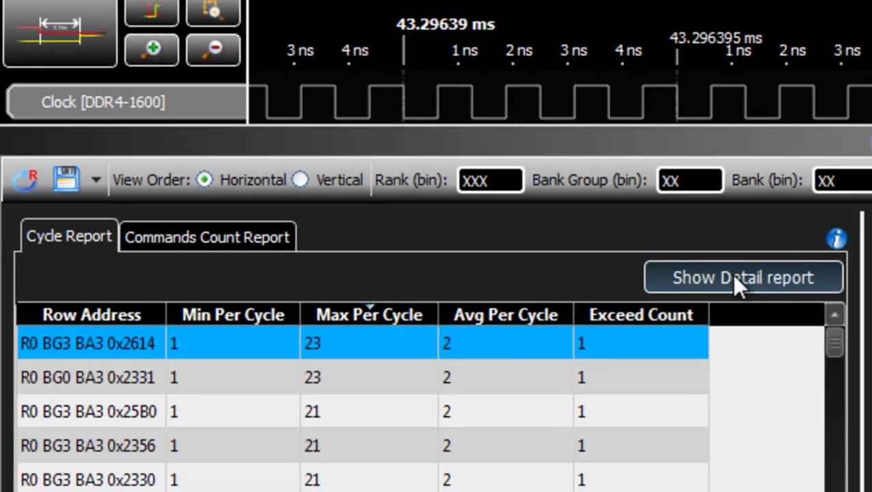
Open the detail report for row 0x2614 and scroll to cycle 150 with 23 activates.
{"action": "left_click", "coordinate": [807, 287]}
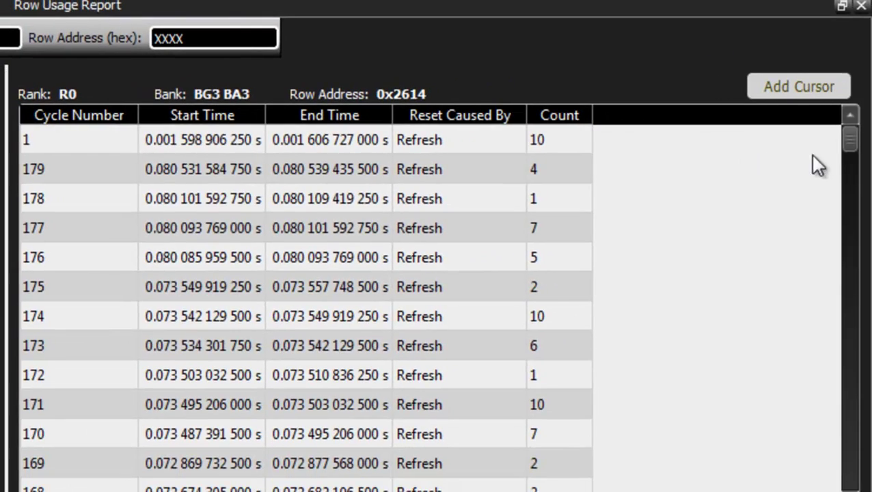
{"action": "left_click_drag", "start_coordinate": [849, 141], "coordinate": [851, 193]}
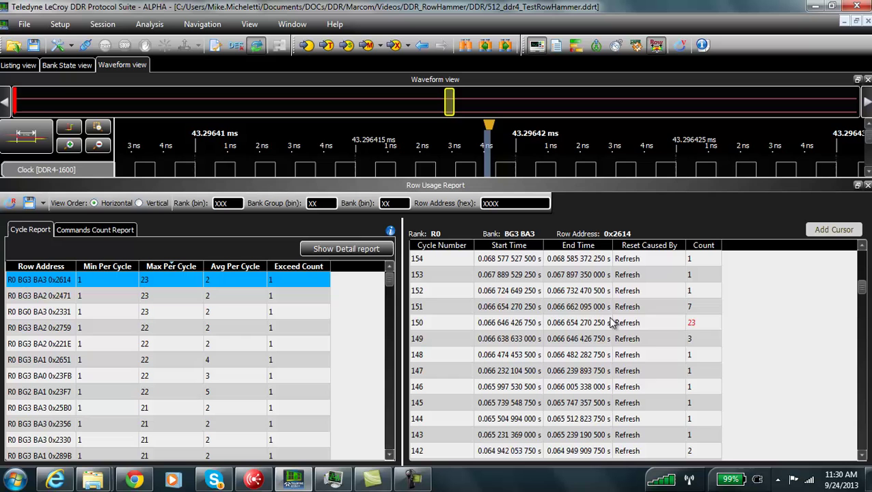
Mark cycle 150 with X1/Y1 cursors and zoom the waveform out until both are visible.
{"action": "left_click", "coordinate": [457, 284]}
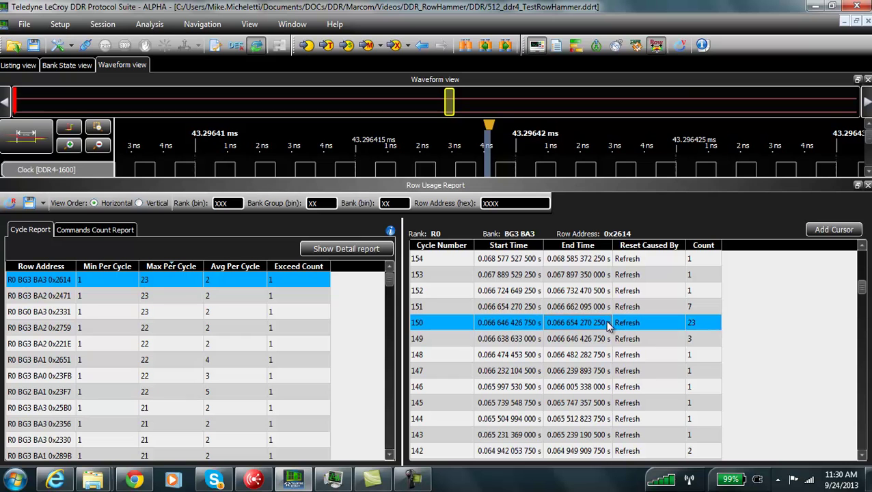
{"action": "left_click", "coordinate": [832, 231]}
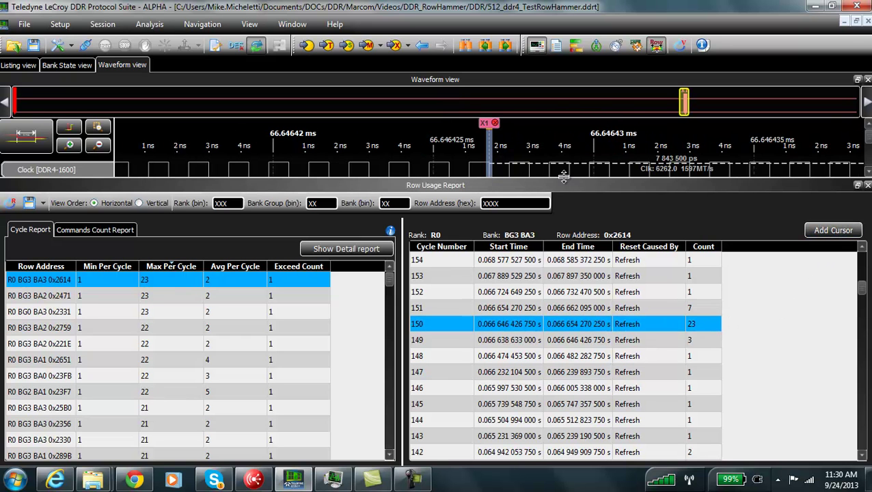
{"action": "left_click_drag", "start_coordinate": [562, 179], "coordinate": [561, 346]}
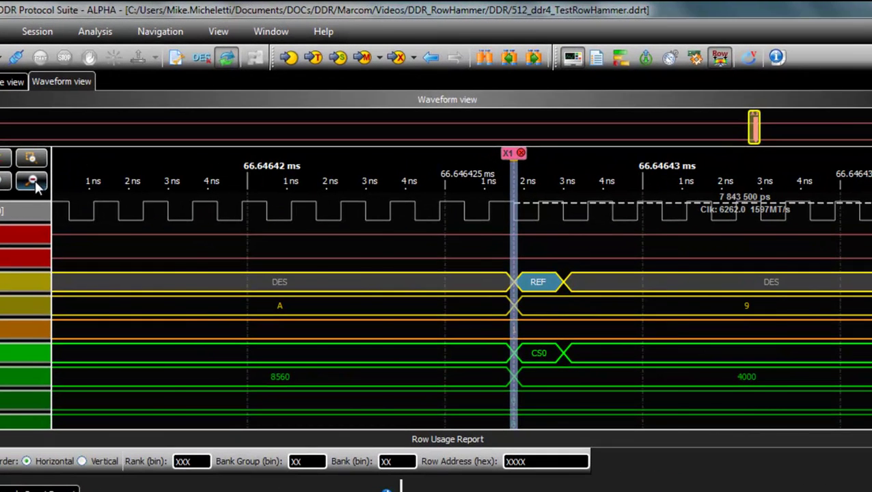
{"action": "left_click", "coordinate": [35, 180]}
{"action": "left_click", "coordinate": [35, 180]}
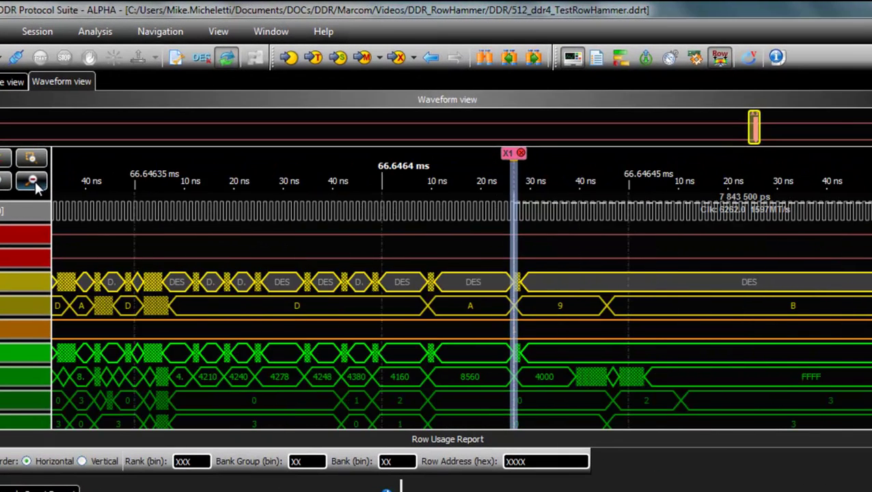
{"action": "left_click", "coordinate": [35, 179]}
{"action": "left_click", "coordinate": [35, 180]}
{"action": "left_click", "coordinate": [35, 180]}
{"action": "left_click", "coordinate": [35, 180]}
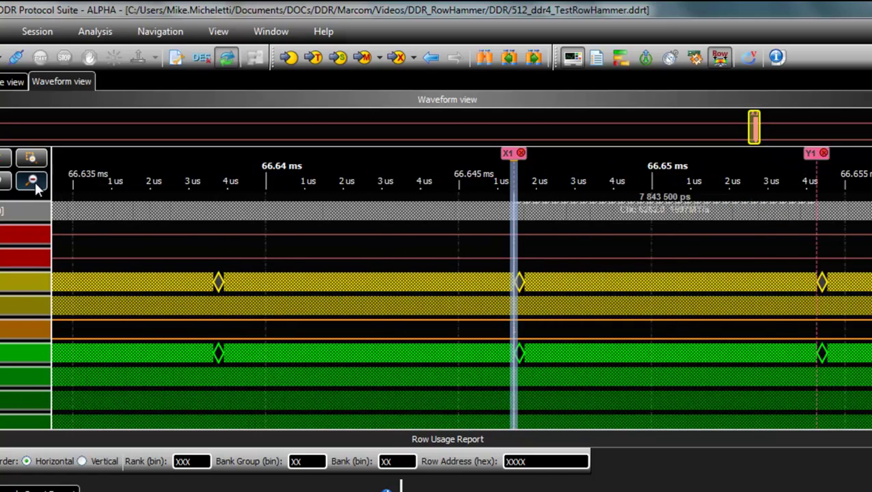
{"action": "left_click", "coordinate": [35, 180]}
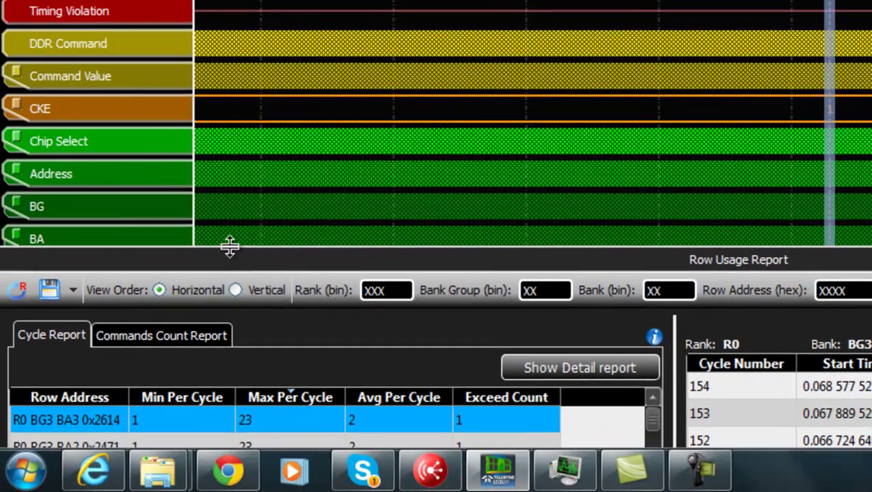
Enlarge the report tables, show the Commands Count Report, and select row R0 BG3 BA3 0xFD8E.
{"action": "left_click_drag", "start_coordinate": [199, 307], "coordinate": [232, 192]}
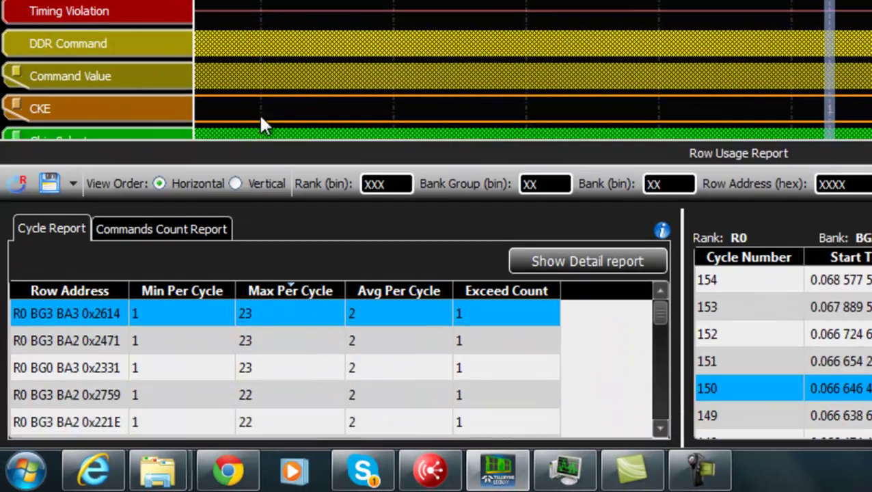
{"action": "left_click", "coordinate": [149, 34]}
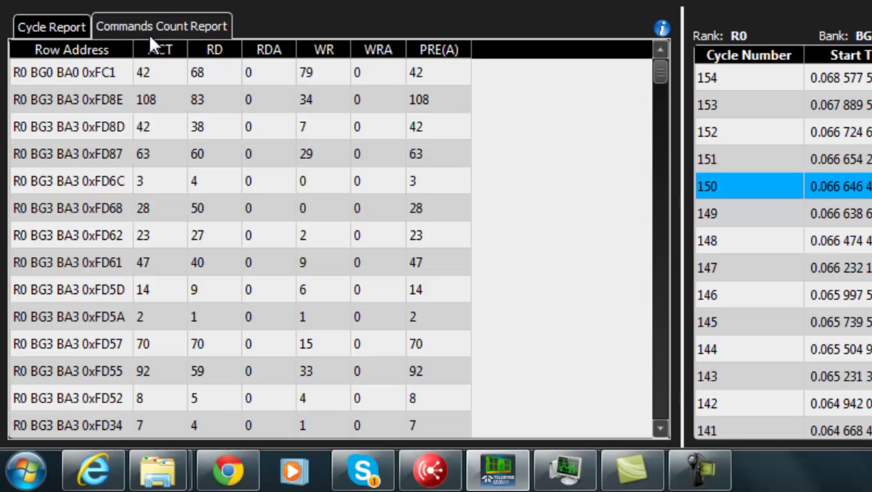
{"action": "left_click", "coordinate": [40, 105]}
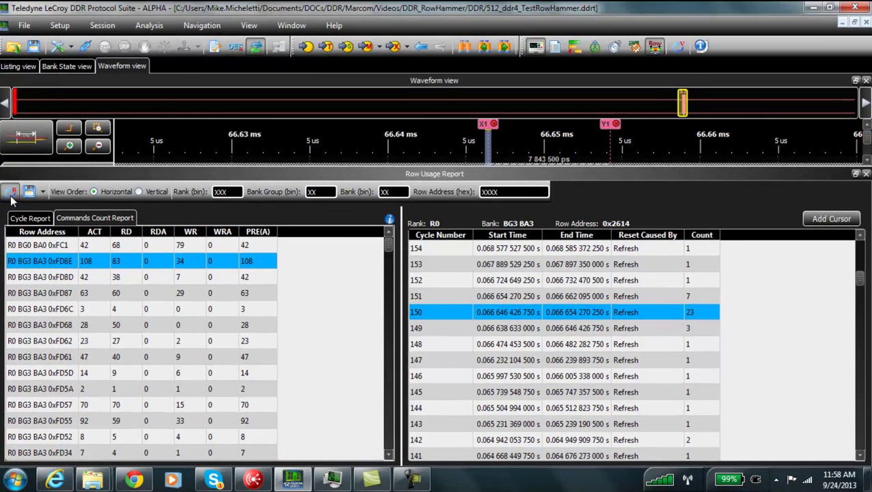
Reopen Row Usage Analysis and change the counted command from ACT to WR.
{"action": "left_click", "coordinate": [12, 192]}
{"action": "left_click_drag", "start_coordinate": [522, 94], "coordinate": [625, 96]}
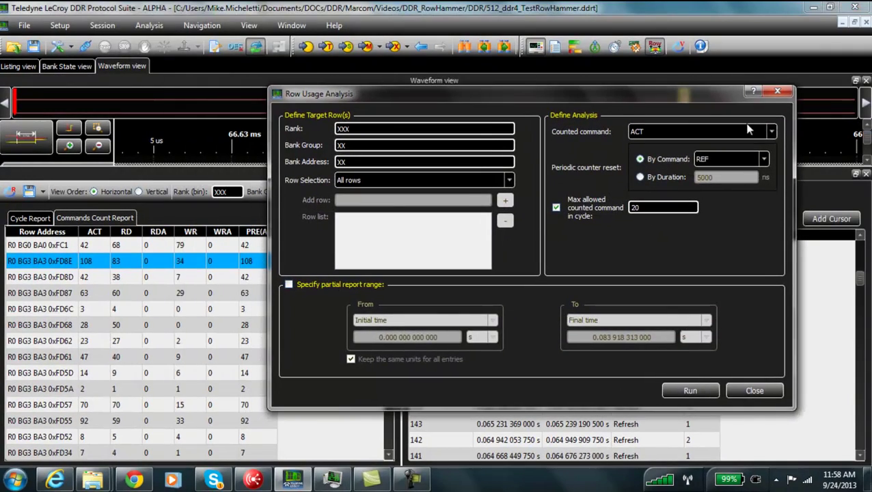
{"action": "left_click", "coordinate": [771, 131]}
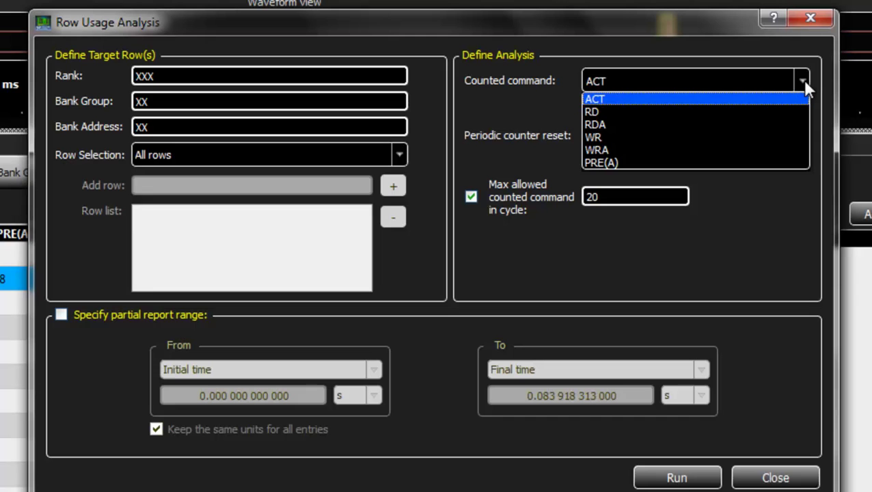
{"action": "left_click", "coordinate": [802, 79]}
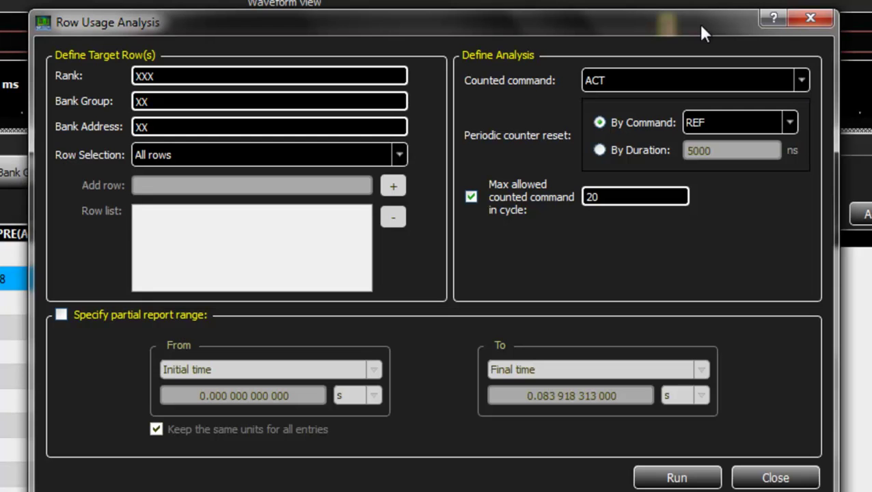
{"action": "left_click", "coordinate": [797, 80]}
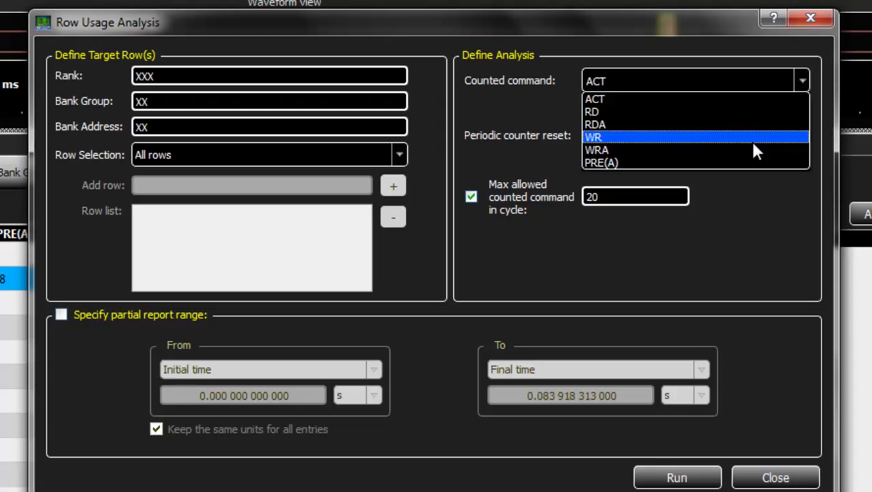
{"action": "left_click", "coordinate": [753, 140]}
Reset the count on PRE(A) and raise the per-cycle limit to 50.
{"action": "left_click", "coordinate": [788, 123]}
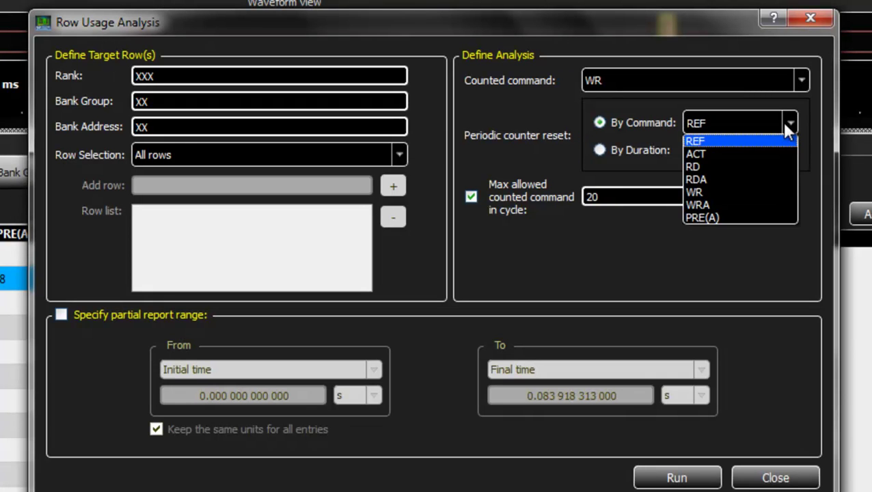
{"action": "left_click", "coordinate": [738, 219]}
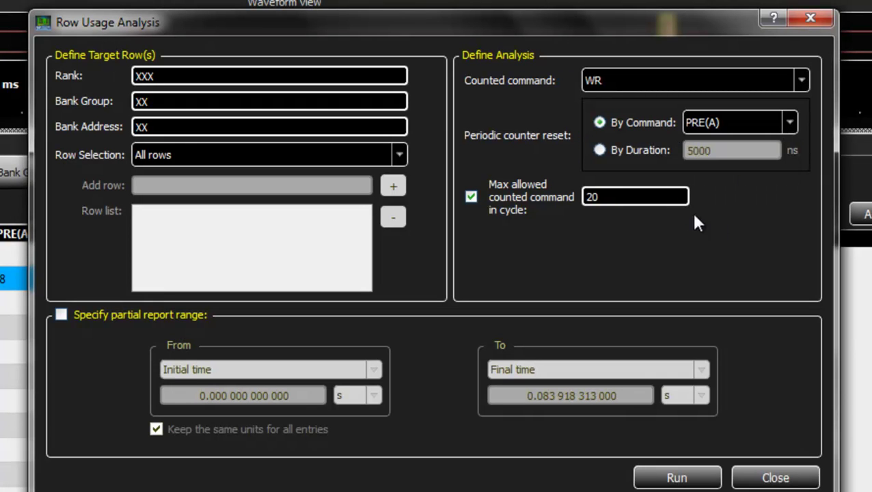
{"action": "double_click", "coordinate": [629, 202]}
{"action": "type", "text": "50"}
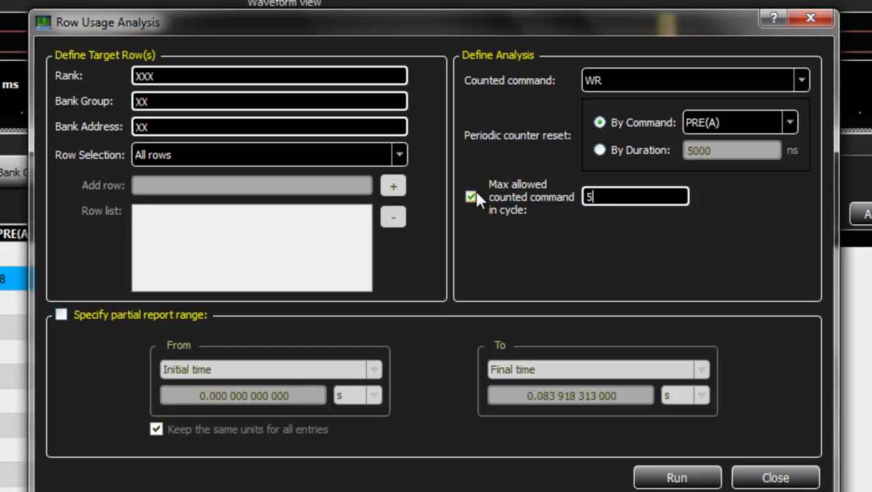